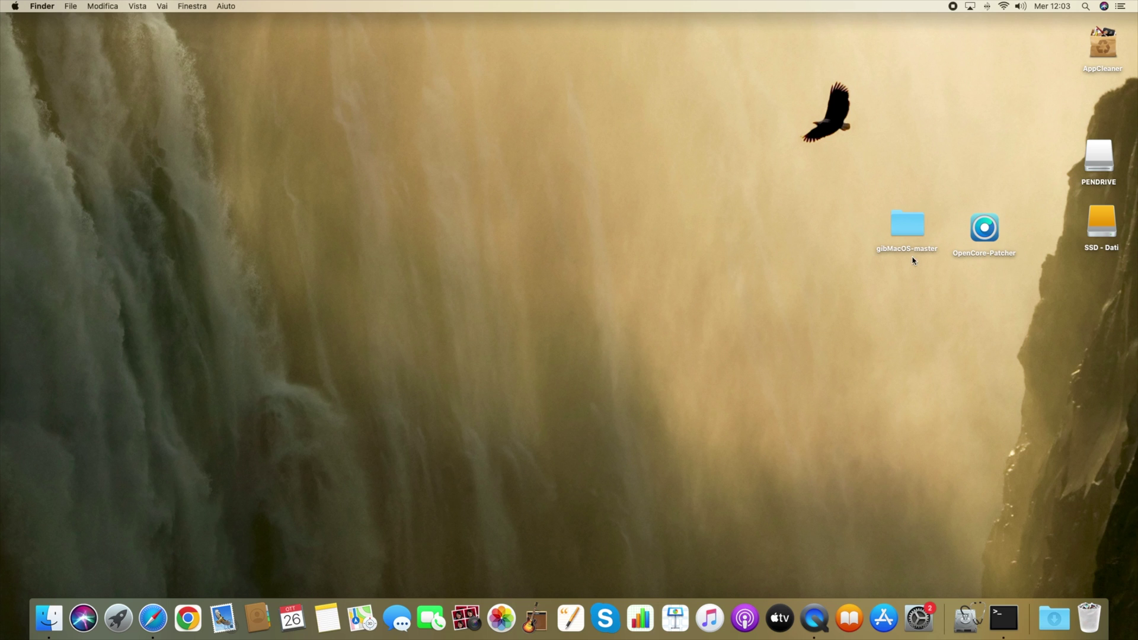
- Open the gibMacOS-master folder on the desktop and run gibMacOS.command
{"action": "double_click", "coordinate": [907, 236]}
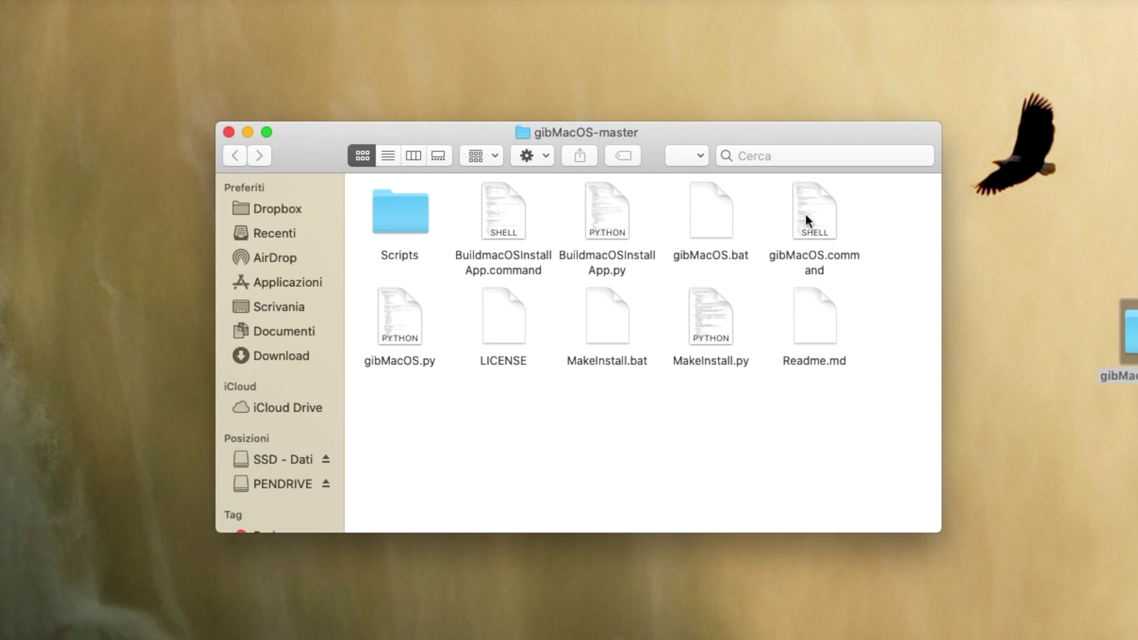
{"action": "right_click", "coordinate": [703, 154]}
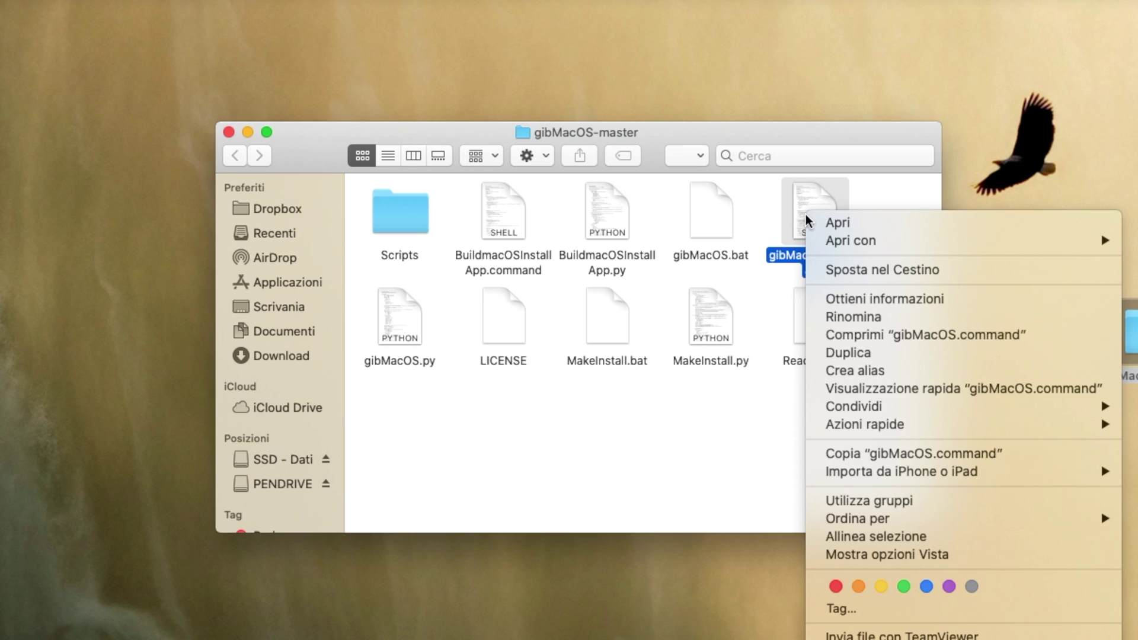
{"action": "left_click", "coordinate": [859, 226]}
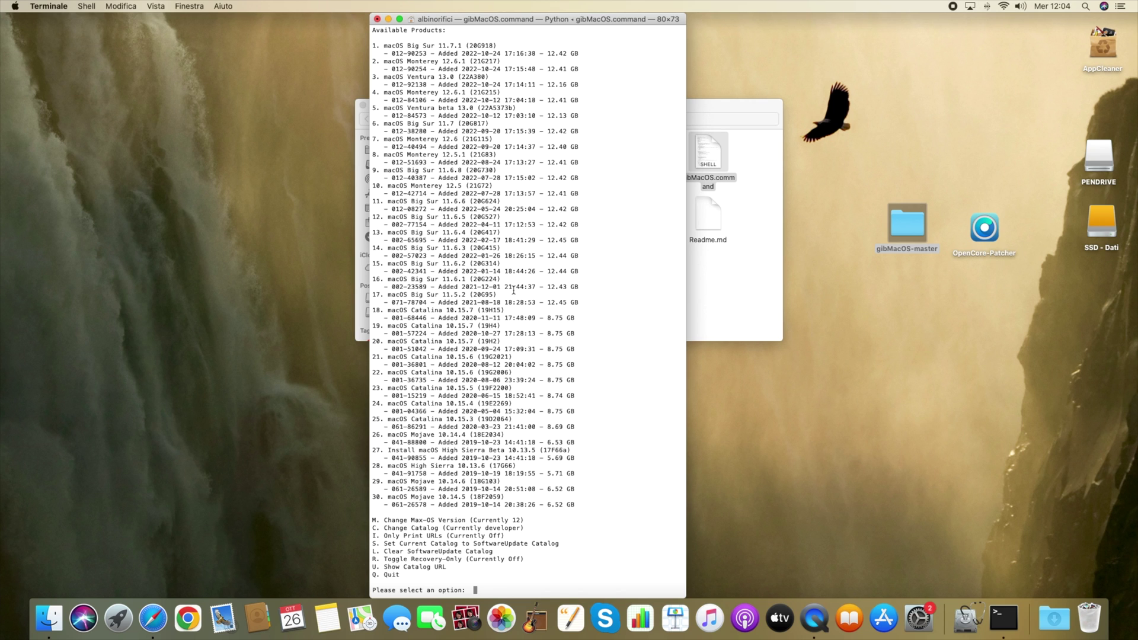
- Review the available macOS products and start downloading option 3, macOS Ventura 13.0 (22A380)
{"action": "scroll", "coordinate": [514, 290], "scroll_direction": "up", "scroll_amount": 15}
{"action": "scroll", "coordinate": [513, 290], "scroll_direction": "down", "scroll_amount": 3}
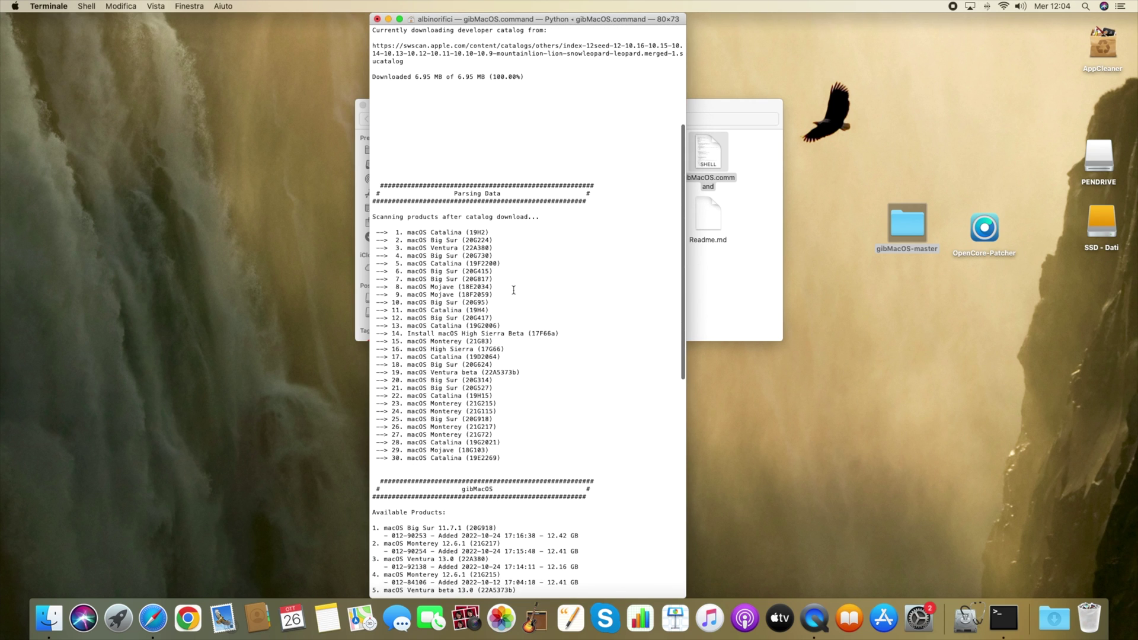
{"action": "scroll", "coordinate": [514, 294], "scroll_direction": "down", "scroll_amount": 5}
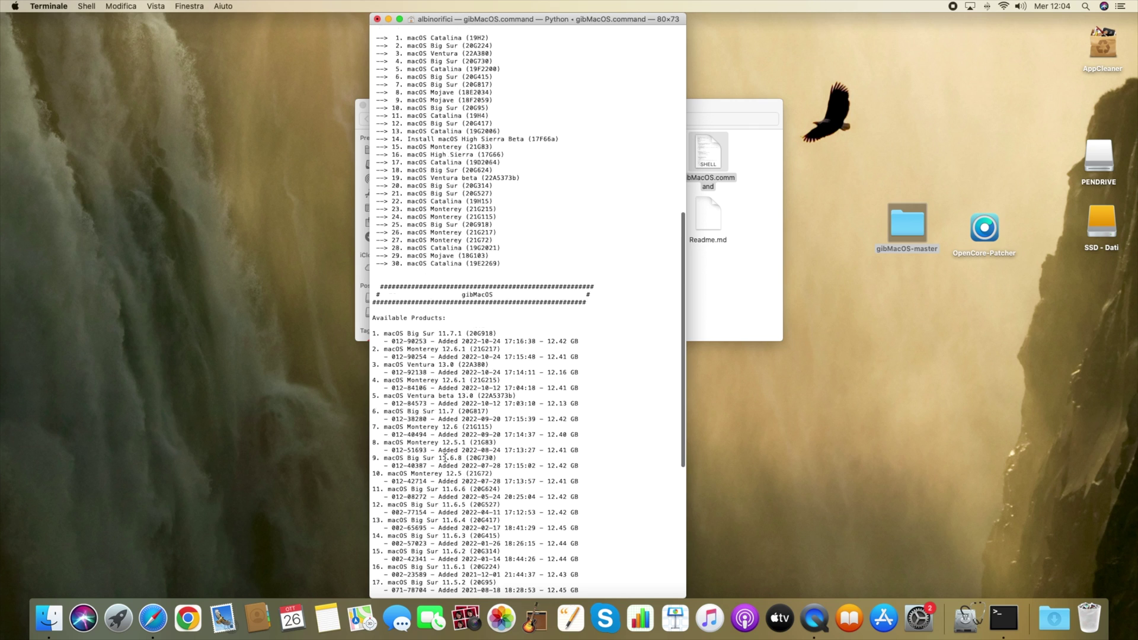
{"action": "type", "text": "3"}
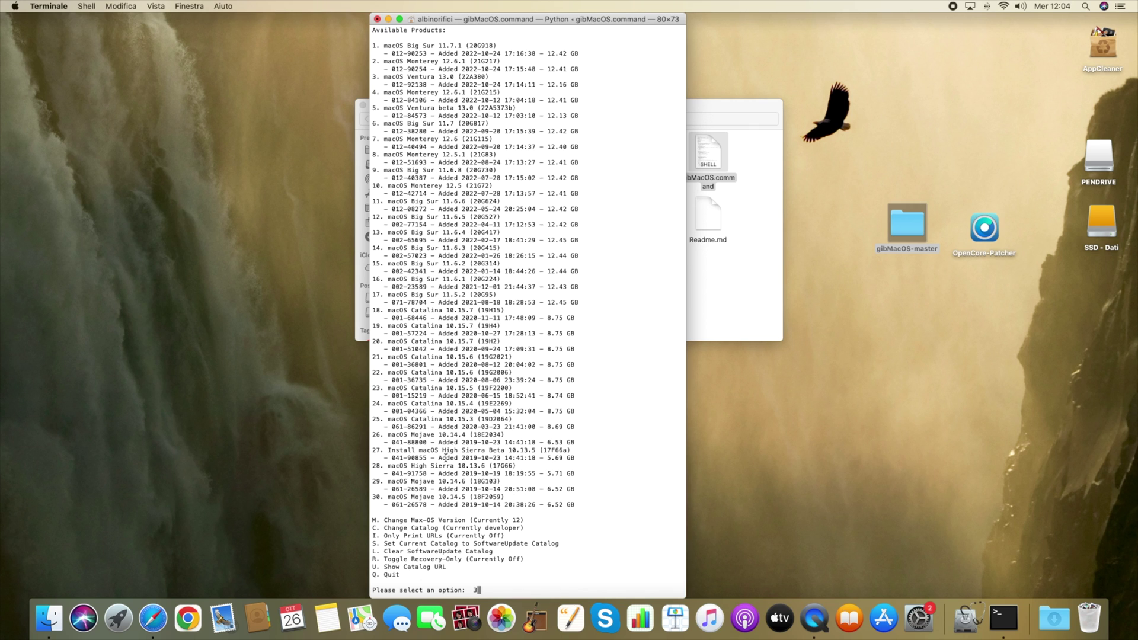
{"action": "key", "text": "Return"}
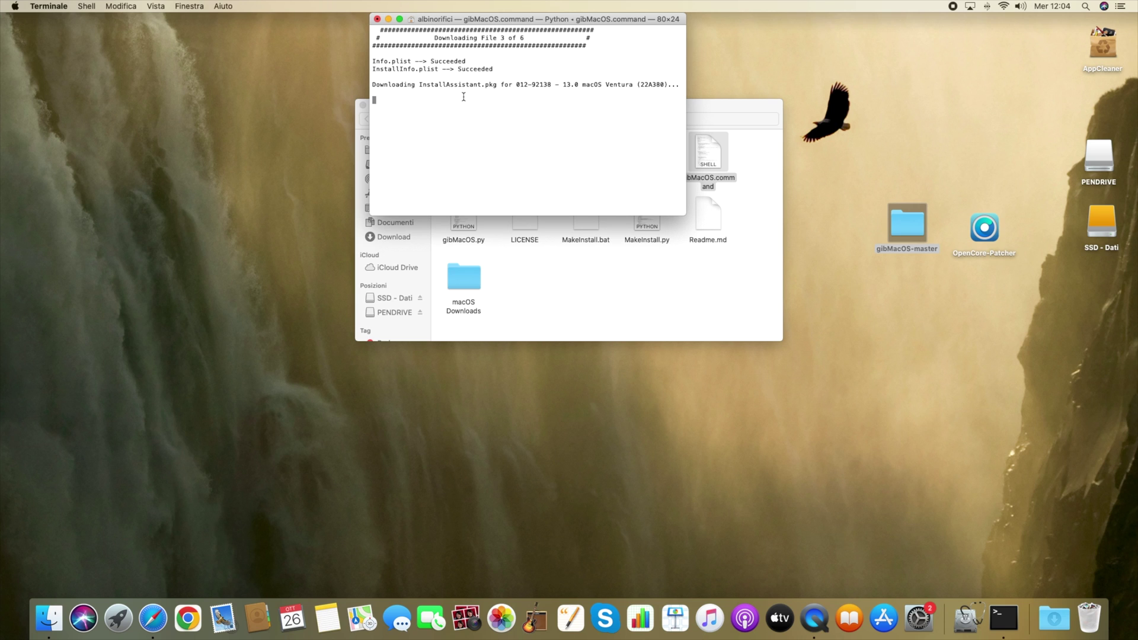
- Check the gibMacOS-master window for the macOS Downloads folder and return to the Terminal download window
{"action": "left_click", "coordinate": [509, 300]}
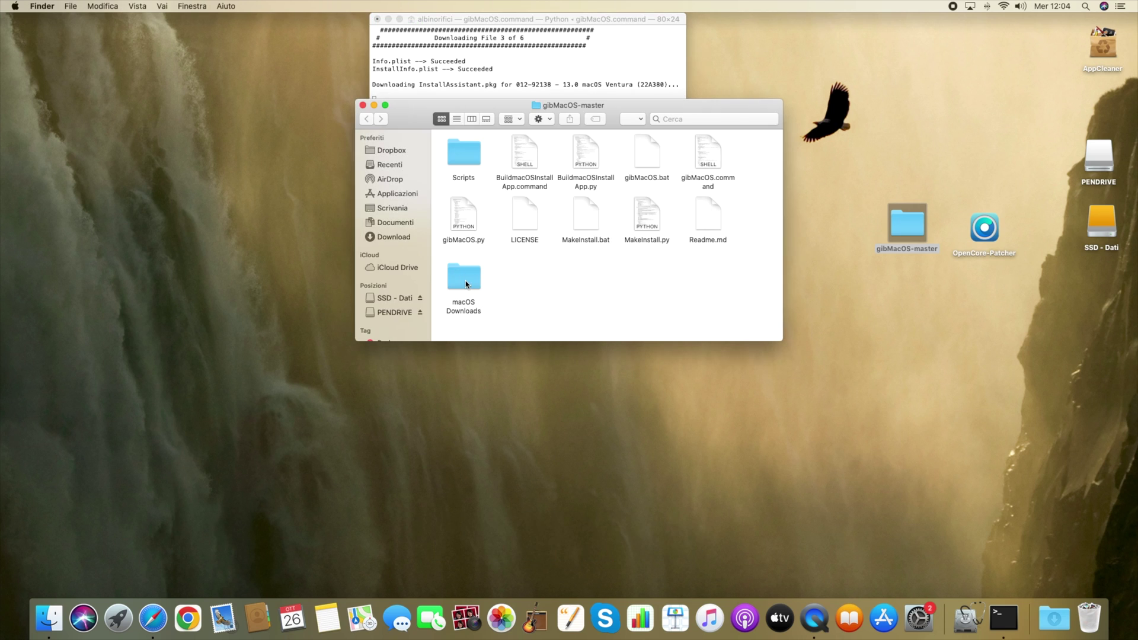
{"action": "left_click", "coordinate": [590, 104]}
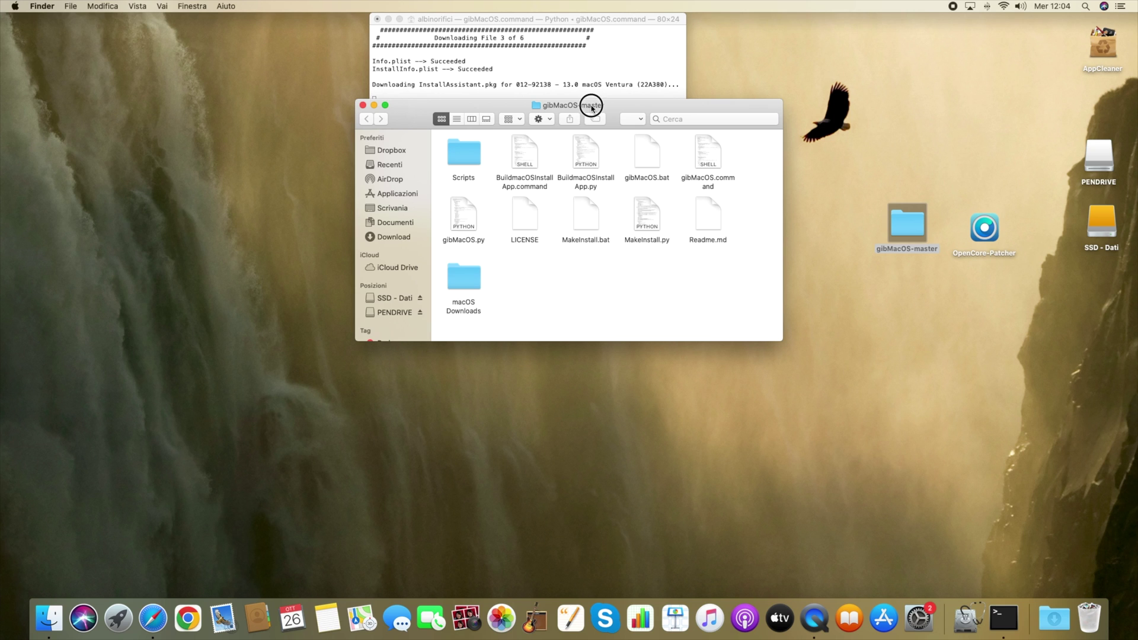
{"action": "left_click", "coordinate": [601, 21]}
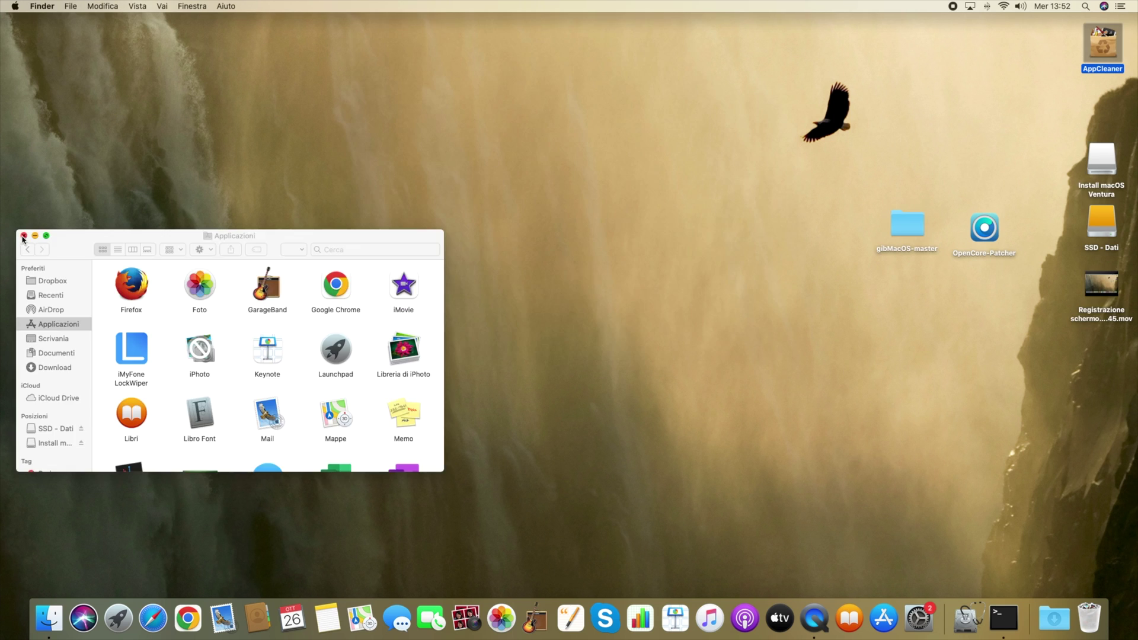
- Close the Applicazioni window and open the 012-92138 - 13.0 macOS Ventura (22A380) download folder inside gibMacOS-master
{"action": "left_click", "coordinate": [26, 237]}
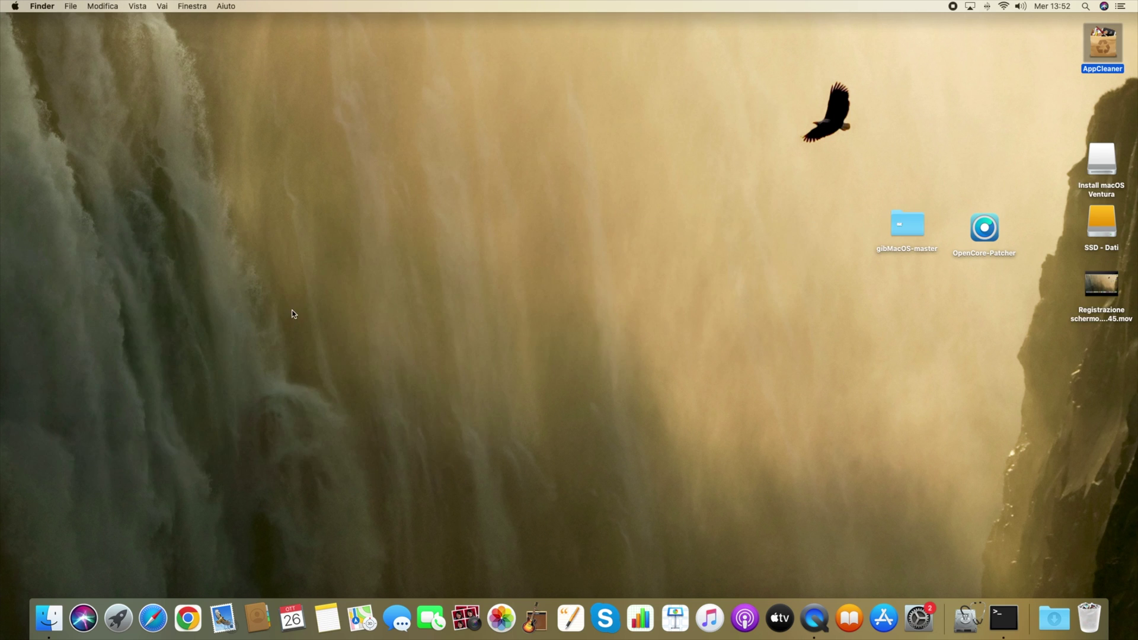
{"action": "double_click", "coordinate": [916, 232]}
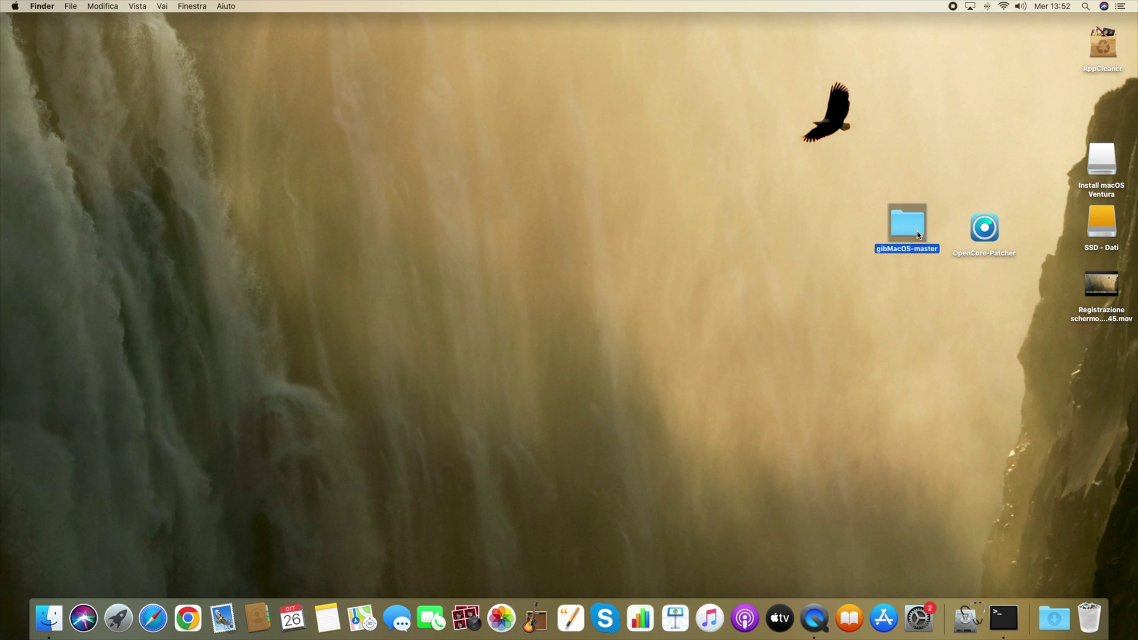
{"action": "double_click", "coordinate": [141, 417]}
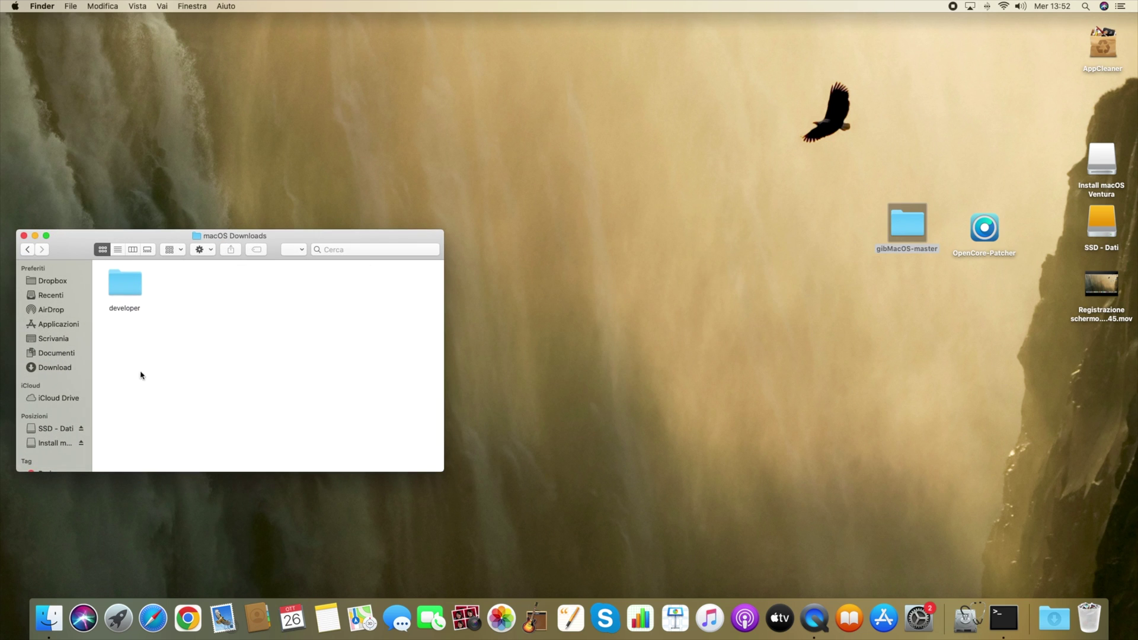
{"action": "left_click", "coordinate": [123, 289]}
{"action": "double_click", "coordinate": [124, 288]}
{"action": "double_click", "coordinate": [123, 288]}
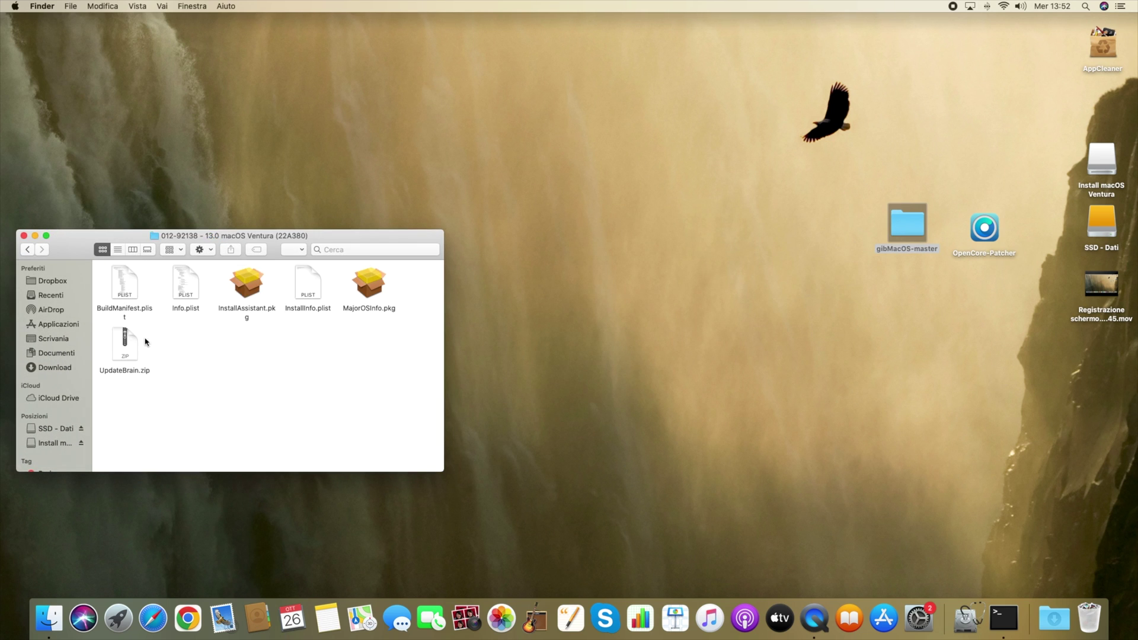
- Install InstallAssistant.pkg on Macintosh HD, authorizing with the account password, and show the Applicazioni folder
{"action": "left_click", "coordinate": [242, 288]}
{"action": "double_click", "coordinate": [242, 284]}
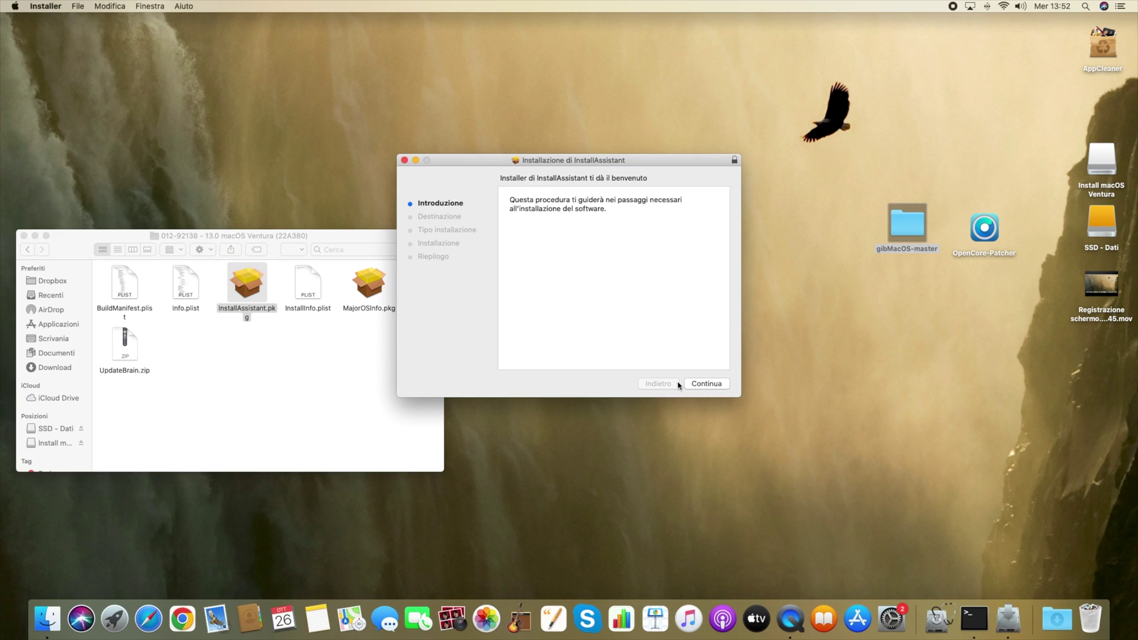
{"action": "left_click", "coordinate": [697, 384]}
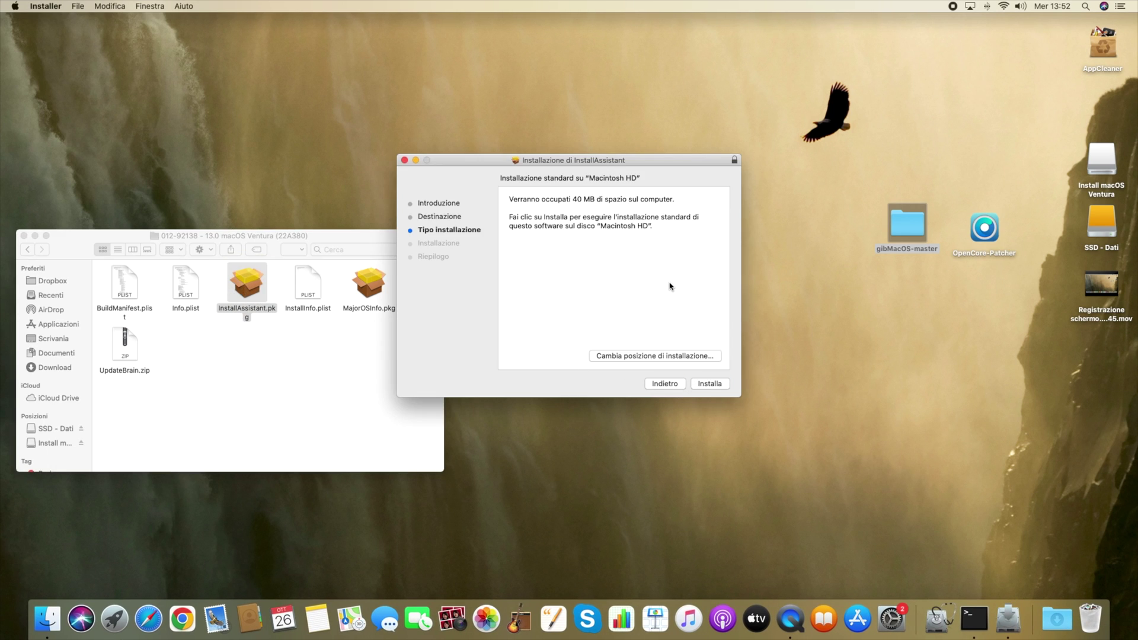
{"action": "left_click", "coordinate": [710, 384]}
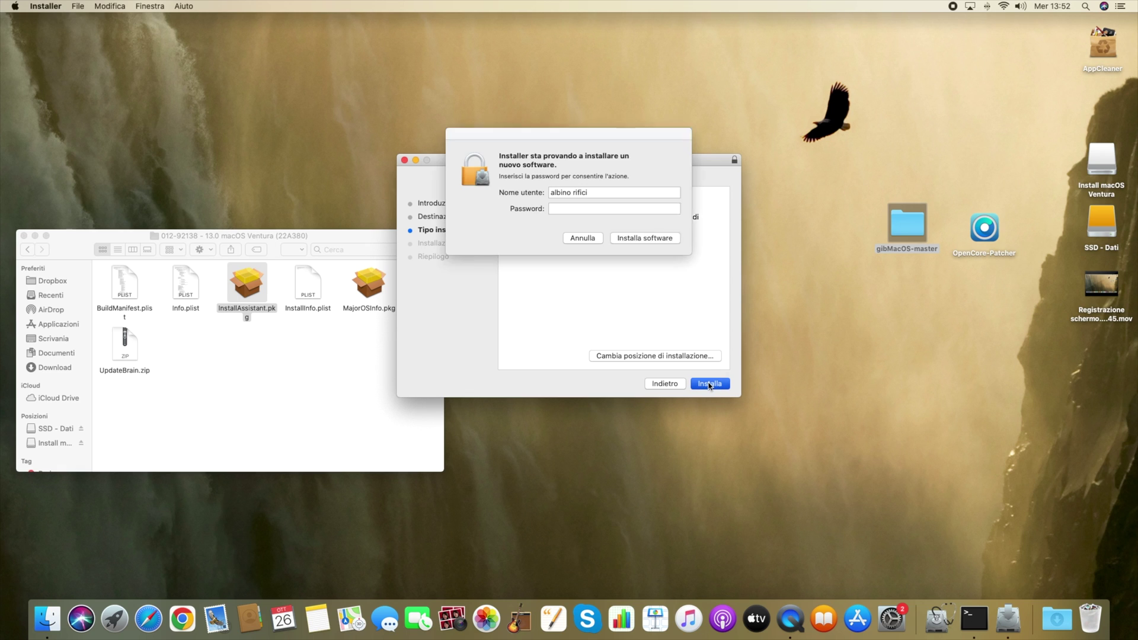
{"action": "type", "text": "•••••••••••"}
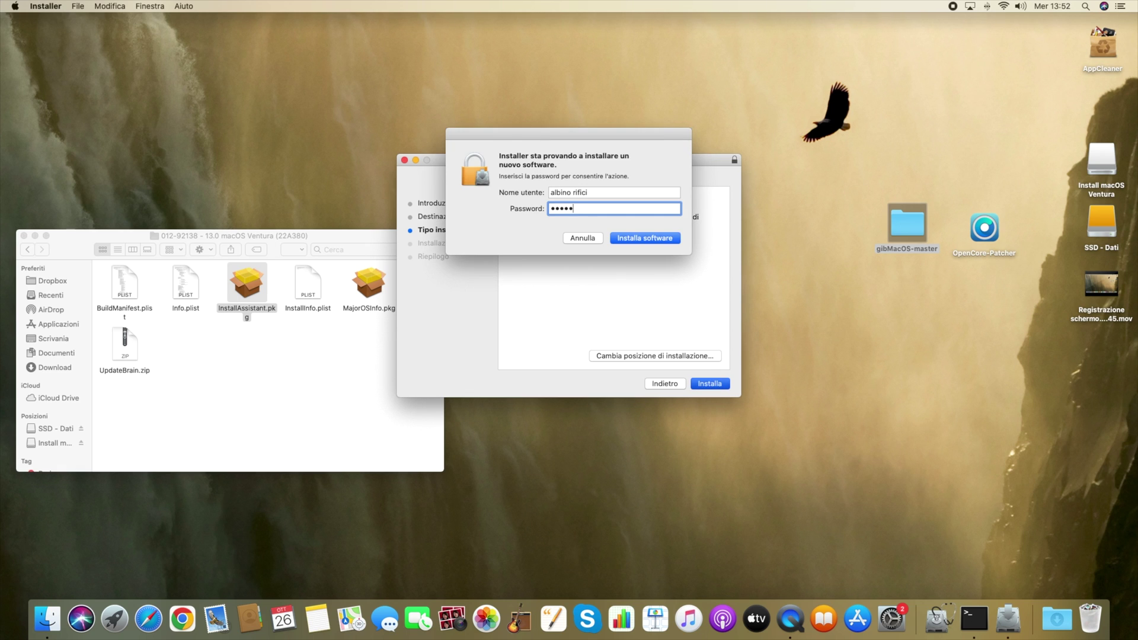
{"action": "key", "text": "Return"}
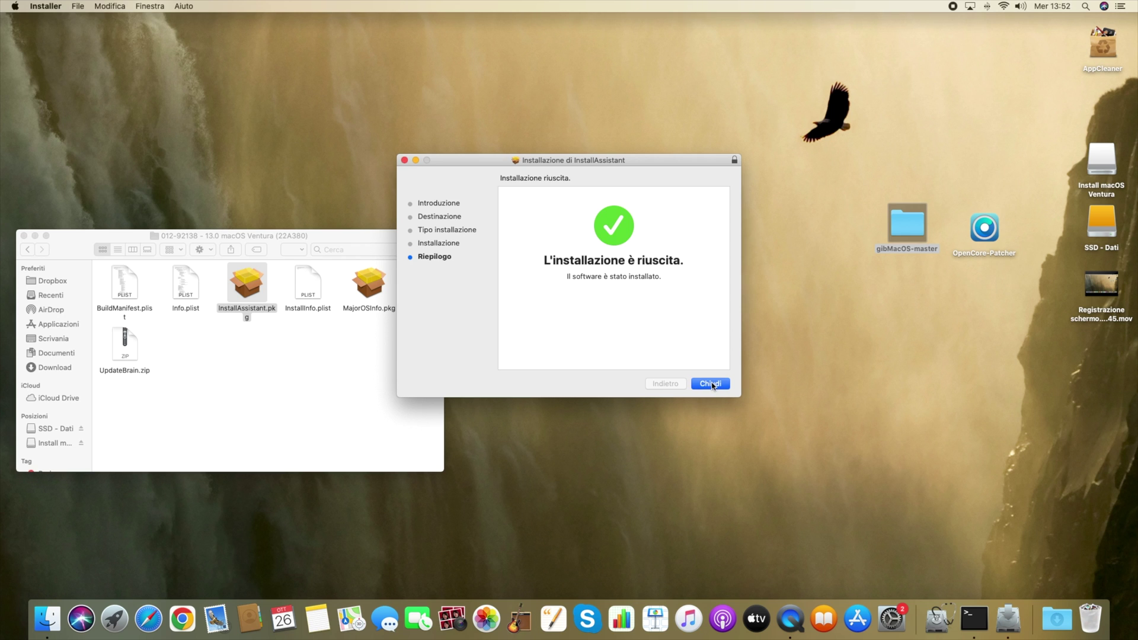
{"action": "left_click", "coordinate": [712, 384]}
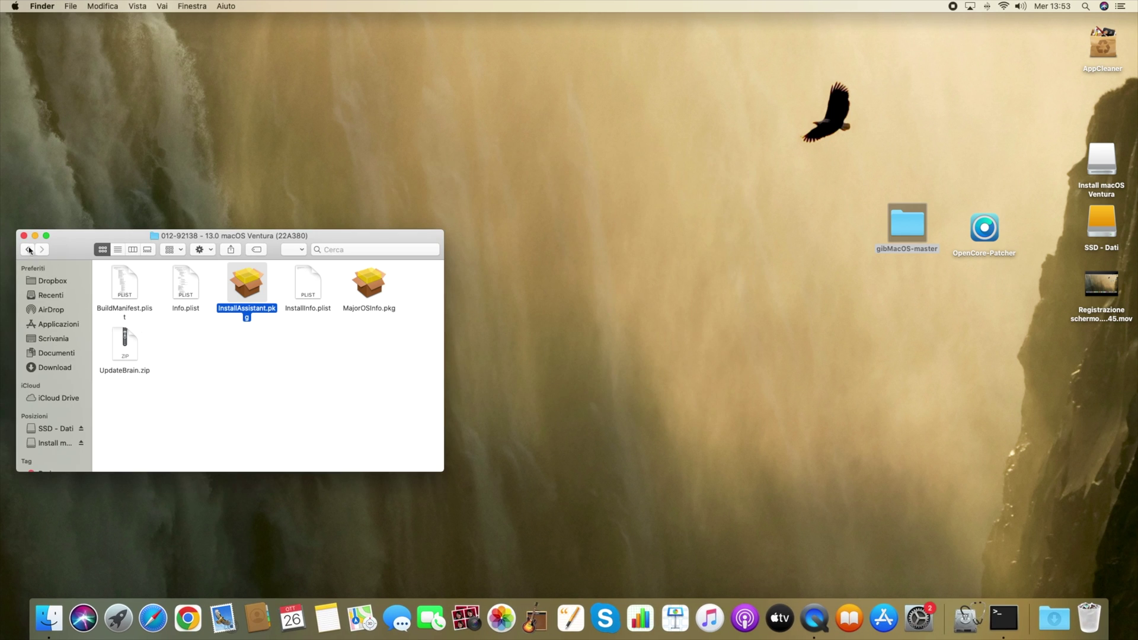
{"action": "left_click", "coordinate": [48, 324]}
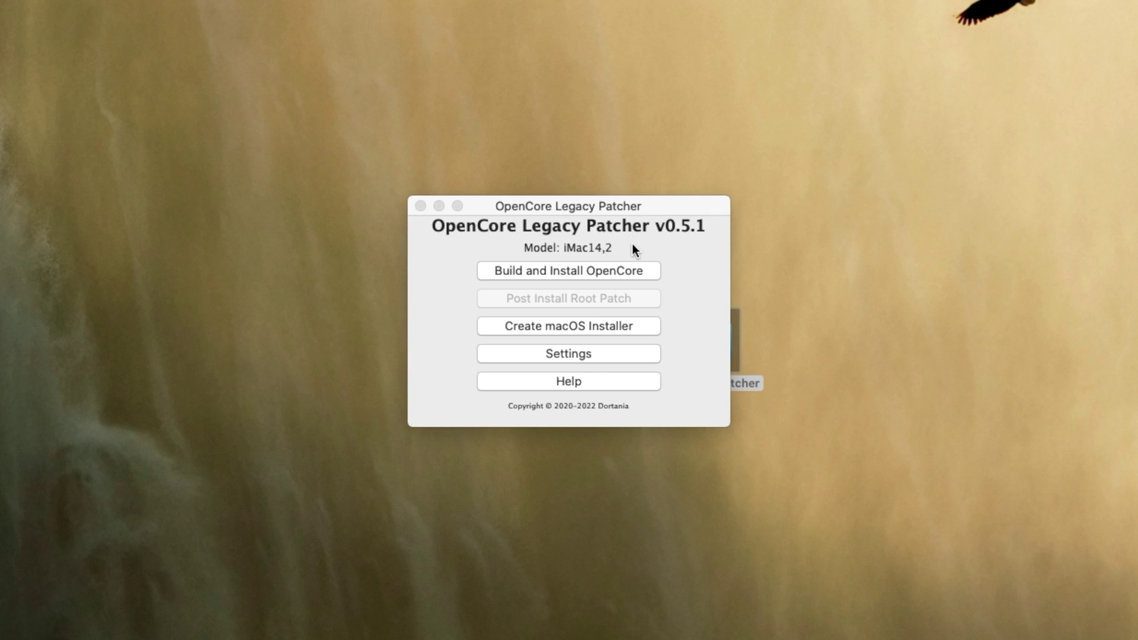
- In OpenCore Legacy Patcher, create an installer from the existing Install macOS Ventura 13.0 on disk5 - DataTraveler 3.0, entering the account password
{"action": "left_click", "coordinate": [540, 329]}
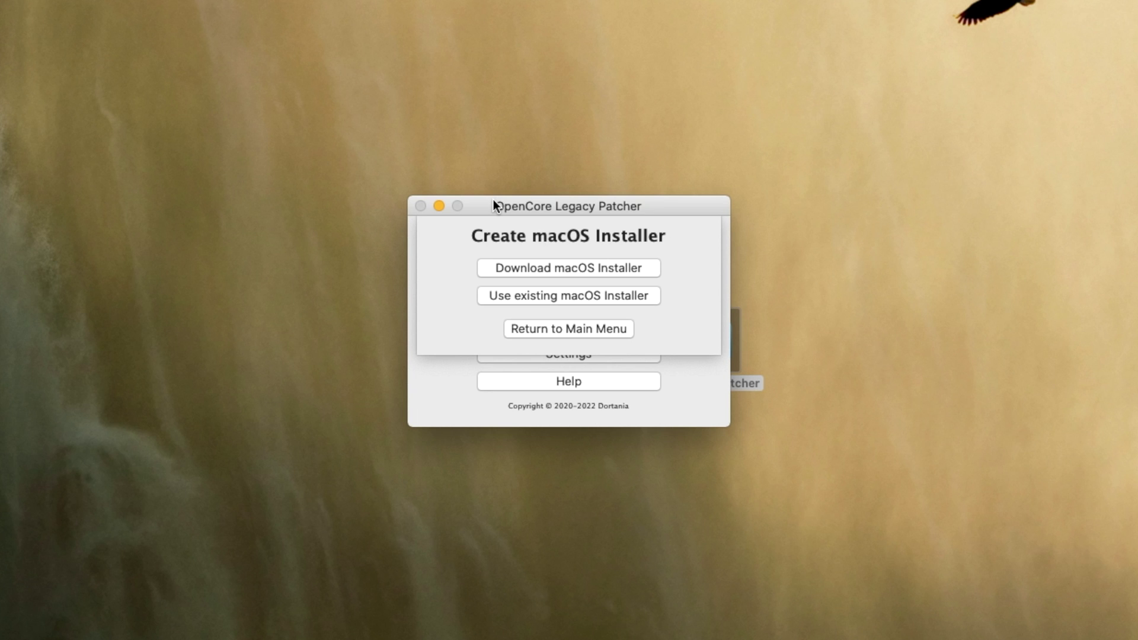
{"action": "left_click", "coordinate": [546, 297]}
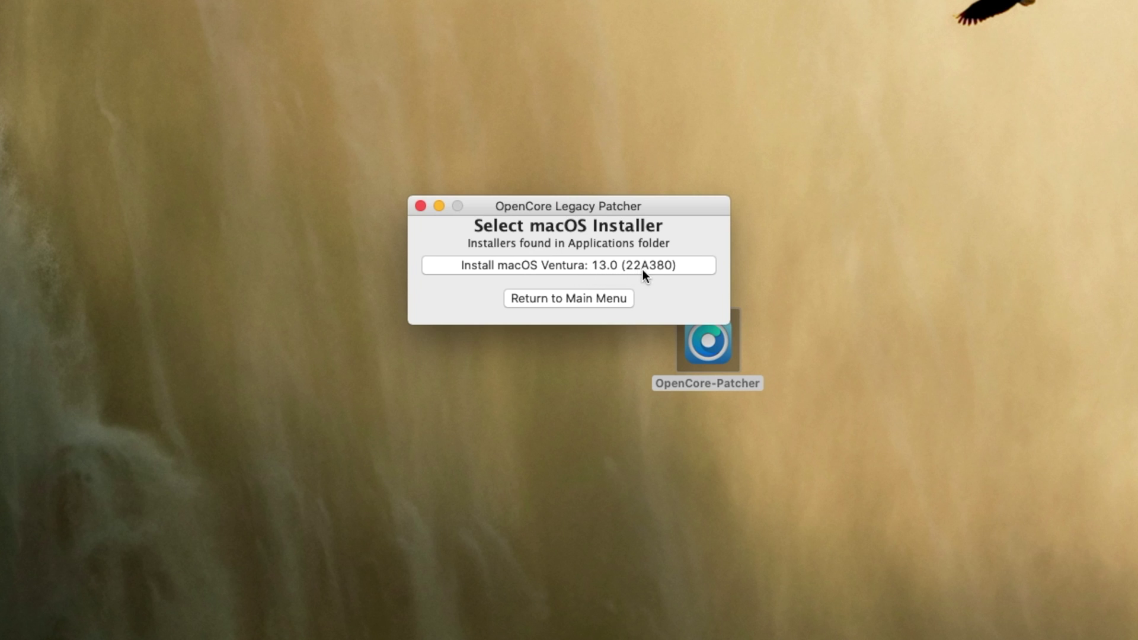
{"action": "left_click", "coordinate": [581, 268]}
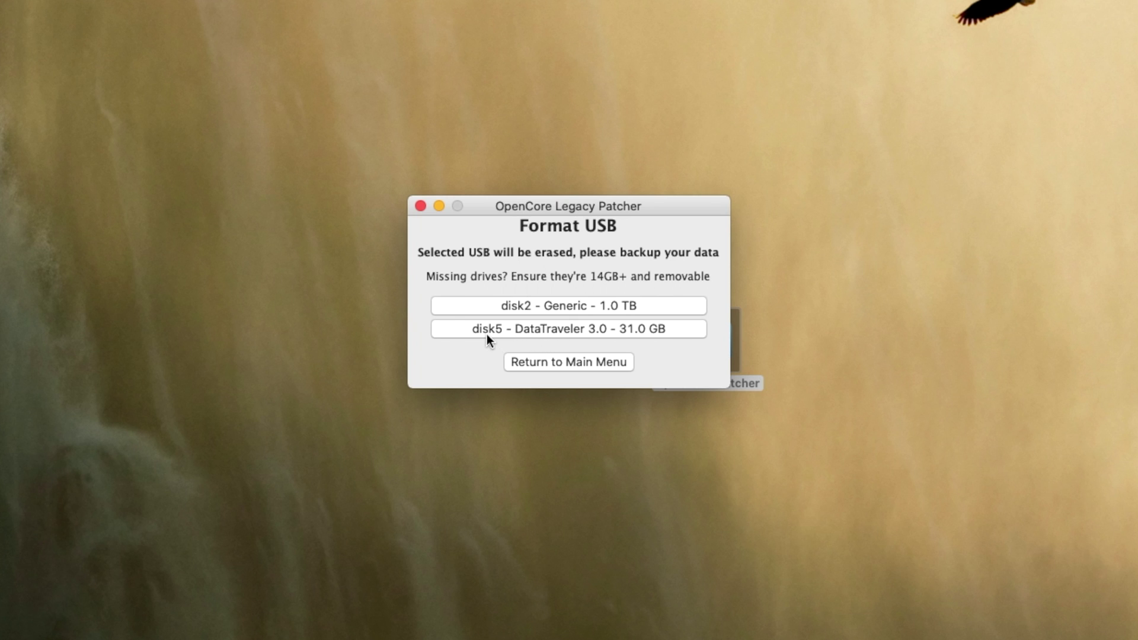
{"action": "left_click", "coordinate": [592, 330]}
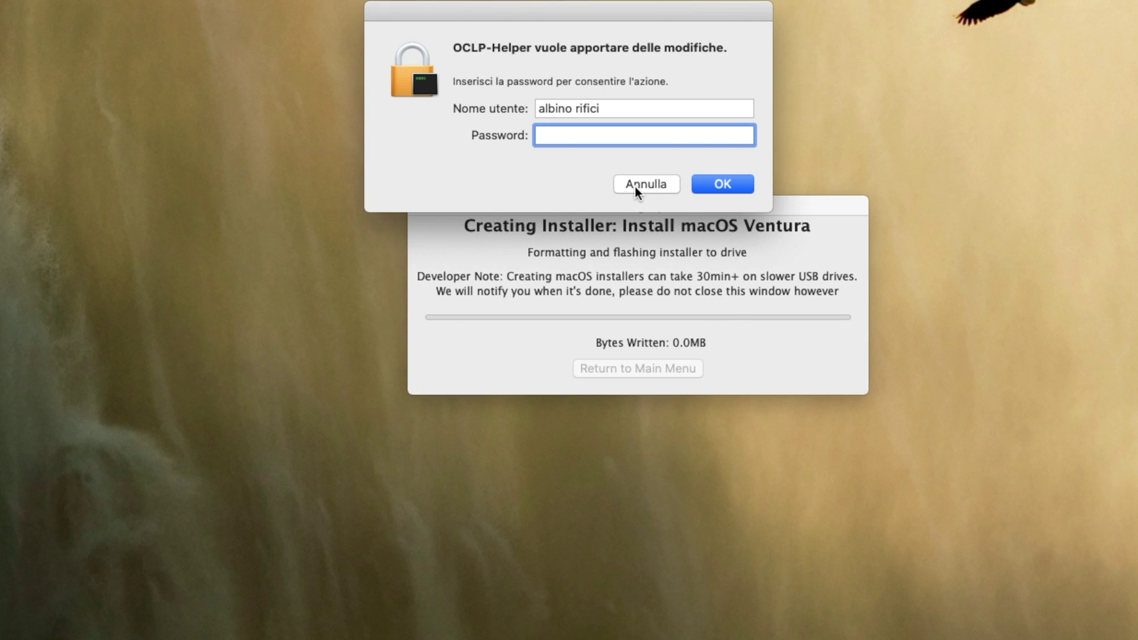
{"action": "type", "text": "••••••••••"}
{"action": "key", "text": "Return"}
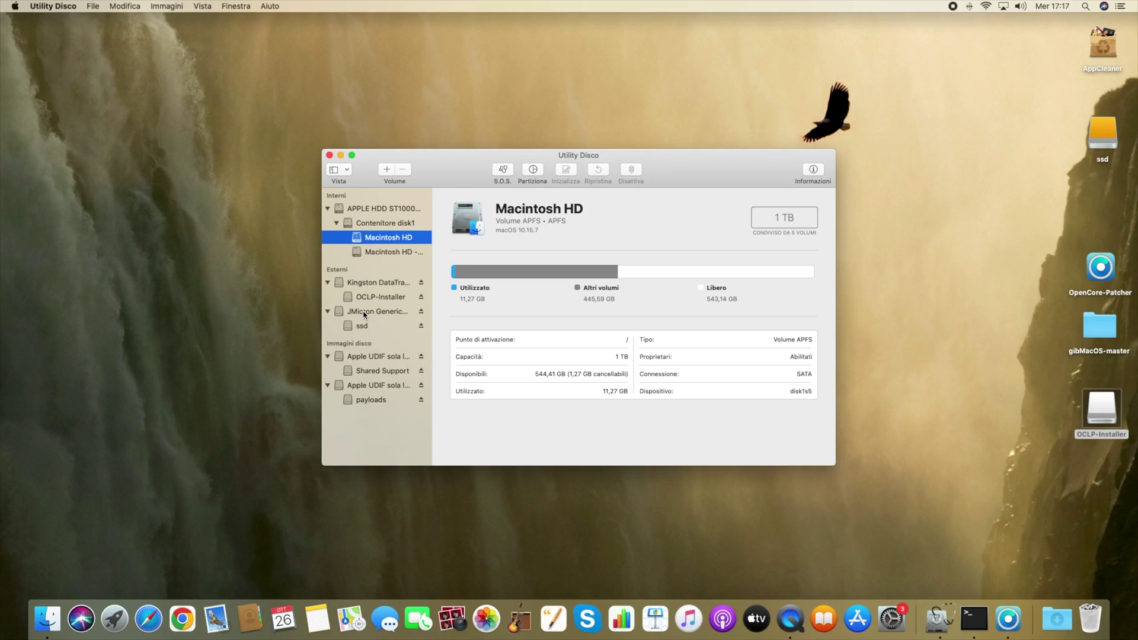
- In Disk Utility, choose the format for the OCLP-Installer volume on the Kingston drive and start erasing it
{"action": "left_click", "coordinate": [365, 284]}
{"action": "left_click", "coordinate": [365, 296]}
{"action": "left_click", "coordinate": [566, 171]}
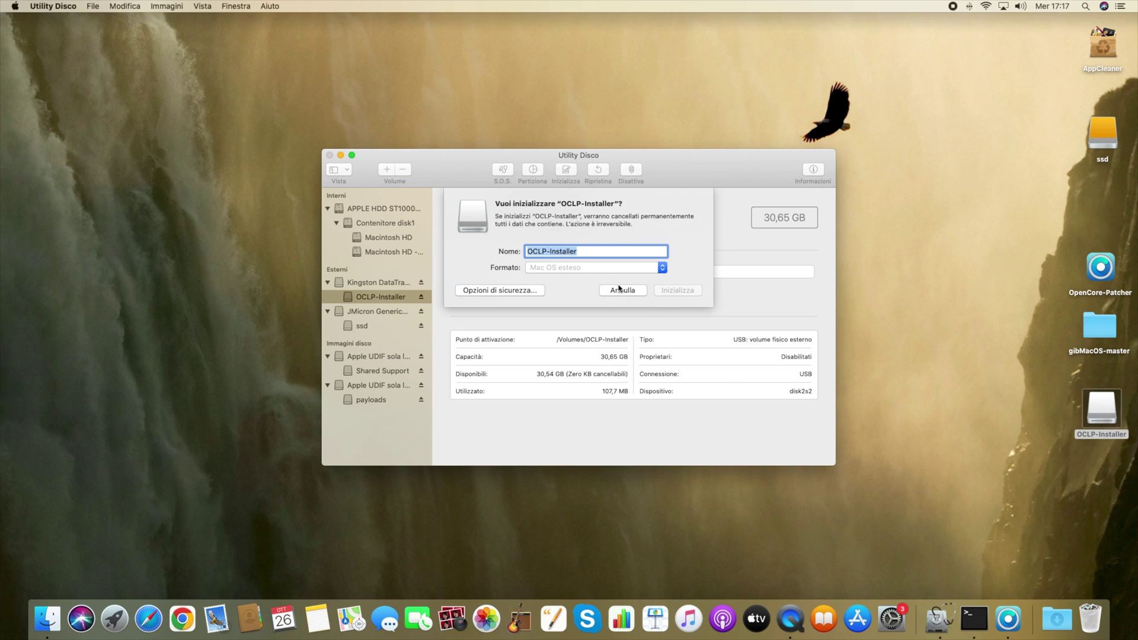
{"action": "left_click", "coordinate": [584, 269]}
{"action": "left_click", "coordinate": [563, 208]}
{"action": "left_click", "coordinate": [676, 290]}
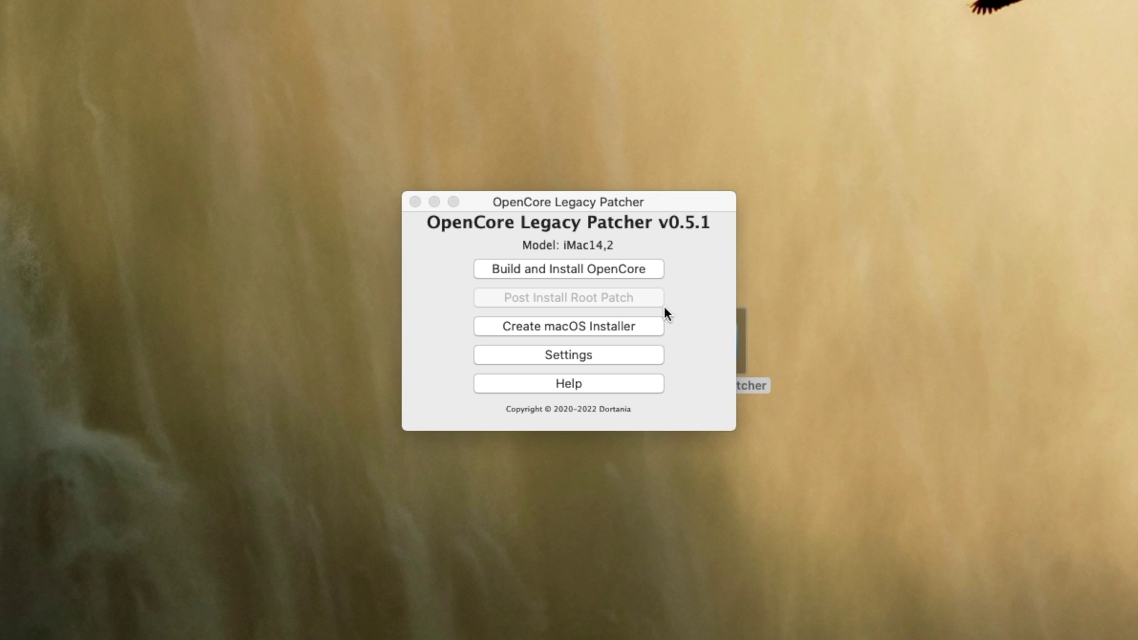
- Back in OpenCore Legacy Patcher, check the model and SMBIOS settings, and return to the main menu
{"action": "left_click", "coordinate": [557, 358]}
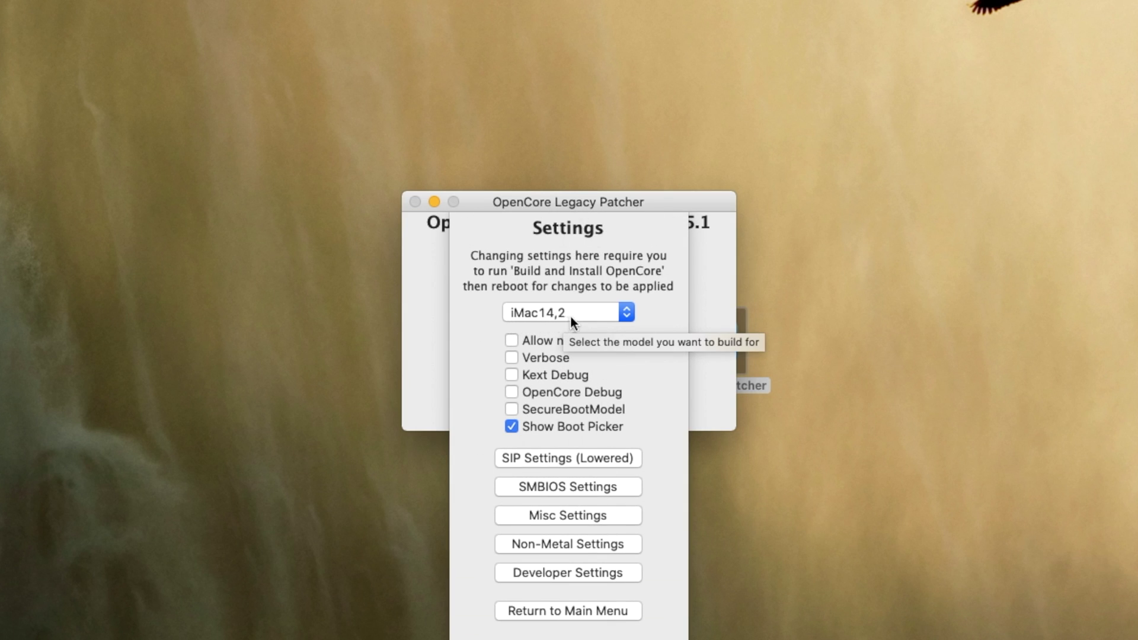
{"action": "left_click", "coordinate": [539, 489]}
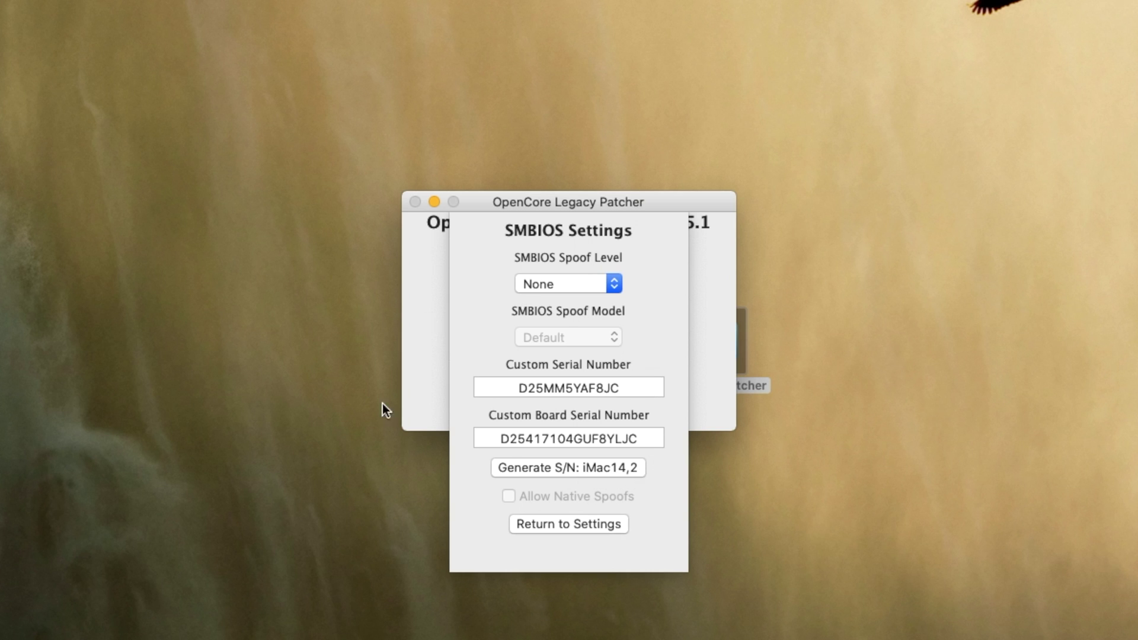
{"action": "left_click", "coordinate": [561, 525]}
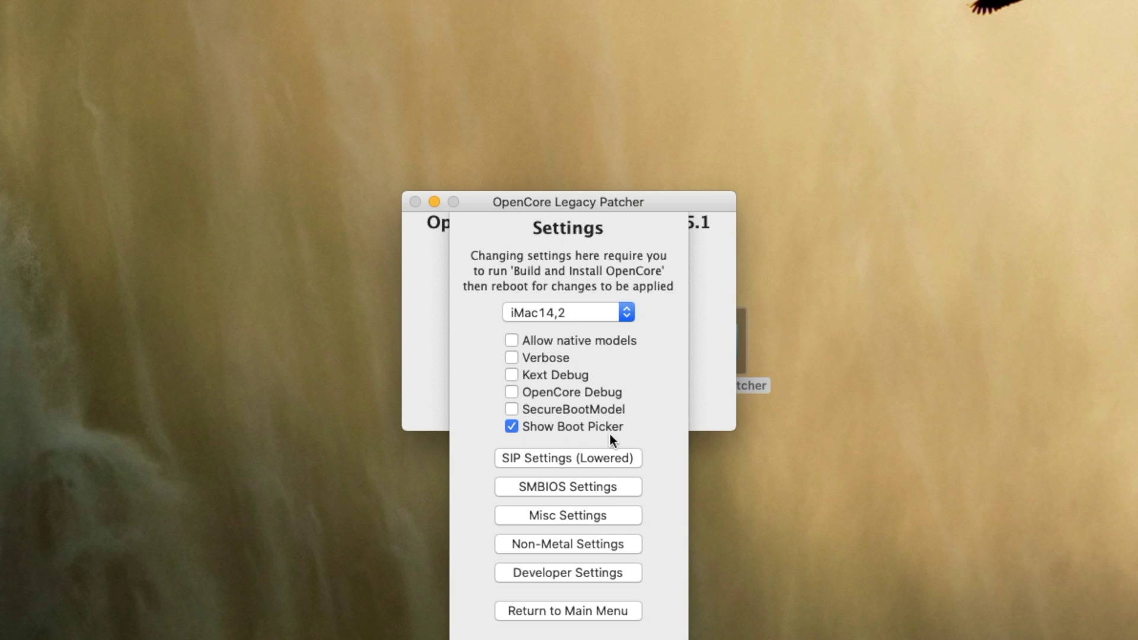
{"action": "left_click", "coordinate": [560, 609]}
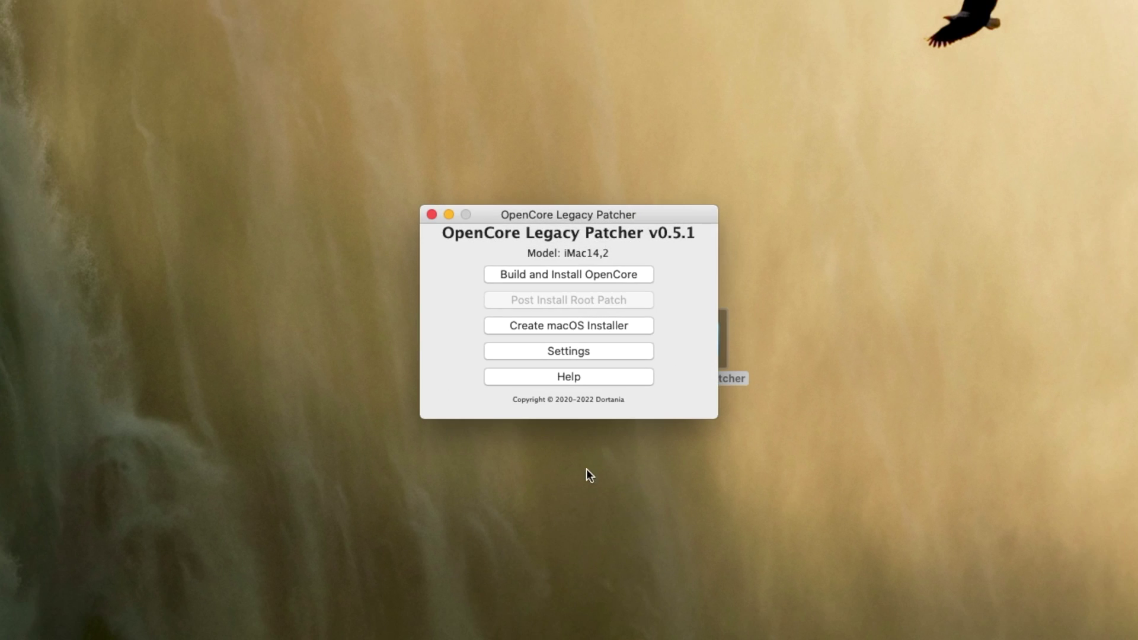
- Build OpenCore for the iMac14,2 and install it on disk3 - Generic, partition disk3s1 - EFI, authorizing with the administrator password
{"action": "left_click", "coordinate": [564, 275]}
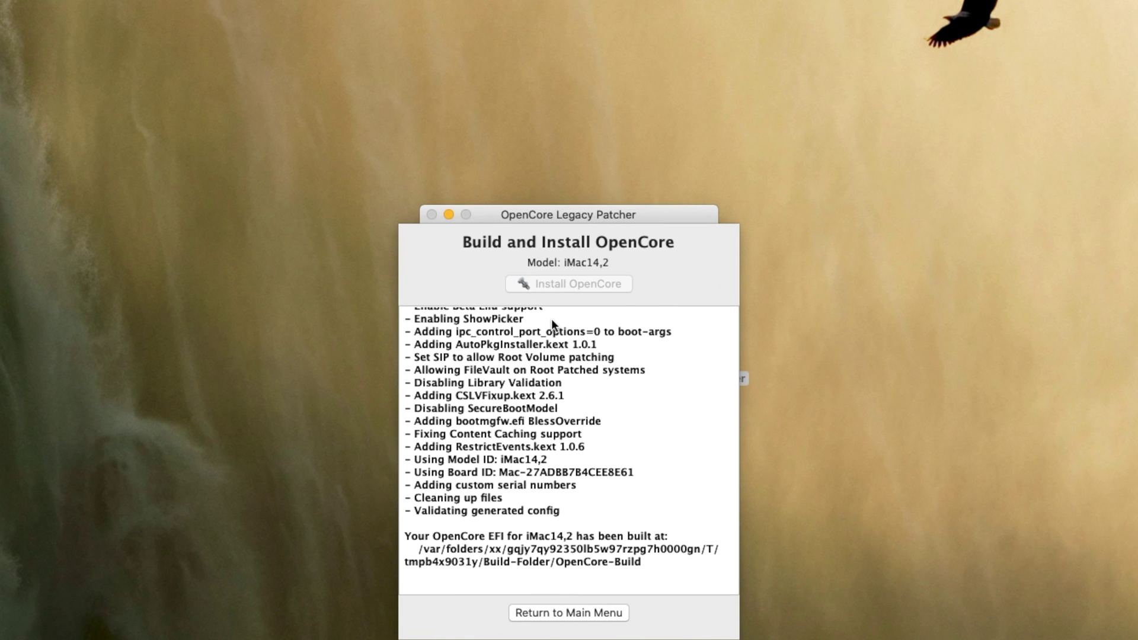
{"action": "left_click", "coordinate": [679, 147]}
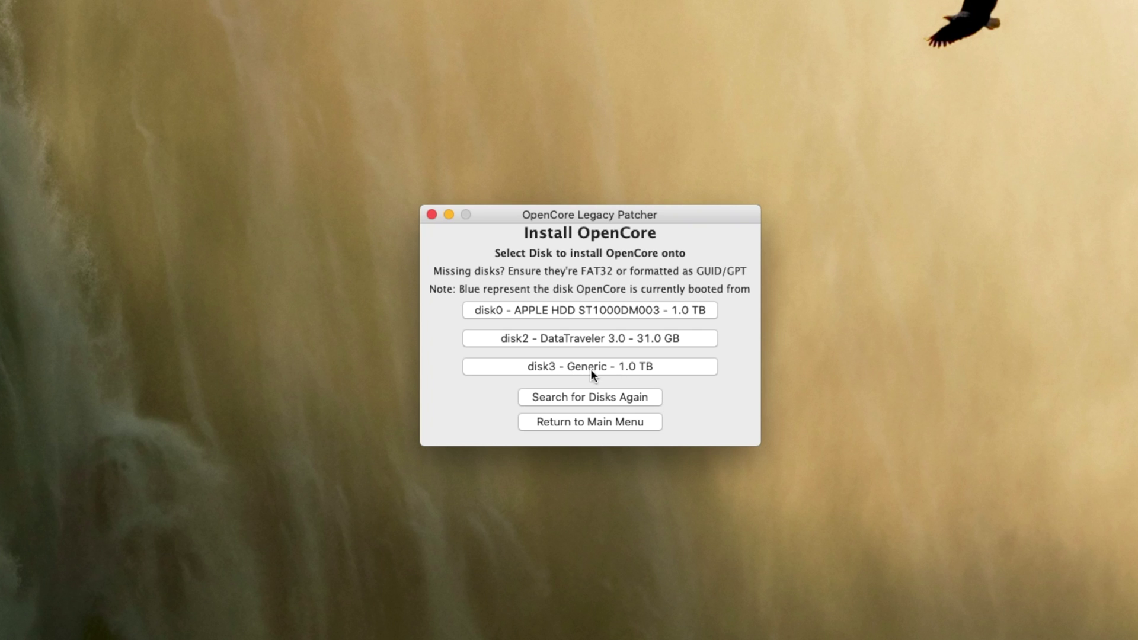
{"action": "left_click", "coordinate": [627, 374]}
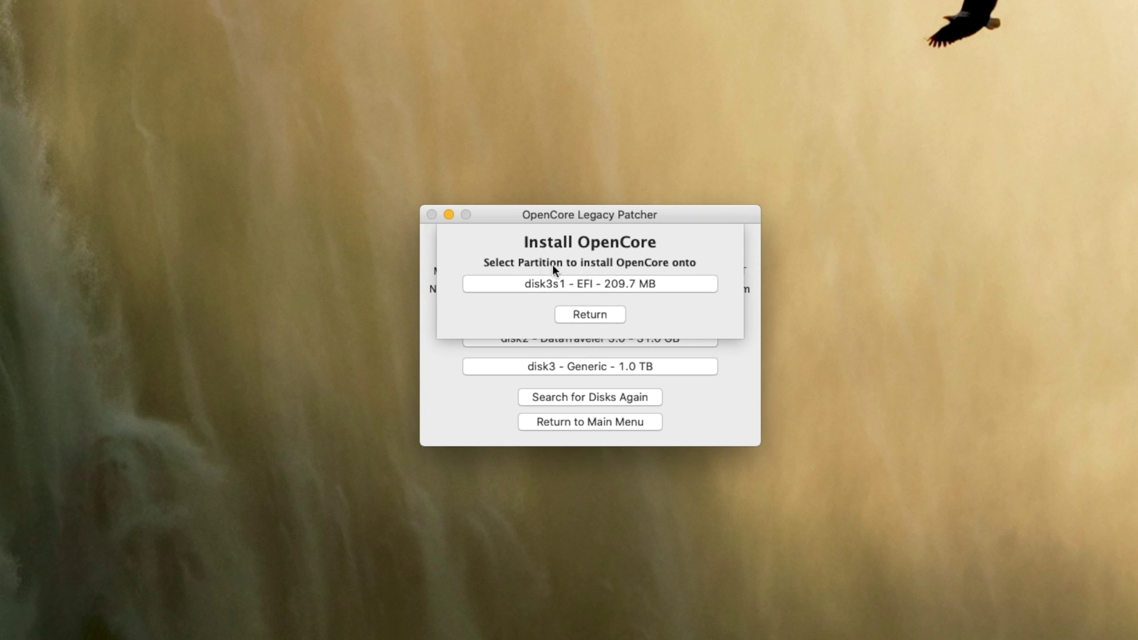
{"action": "left_click", "coordinate": [590, 287]}
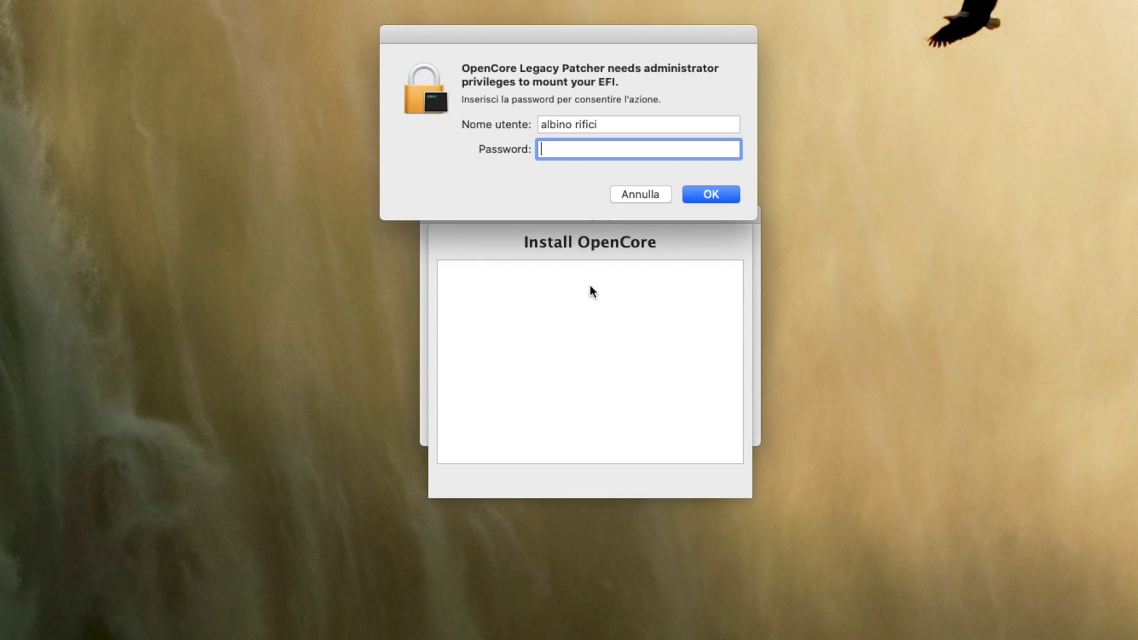
{"action": "type", "text": "••••••••••"}
{"action": "key", "text": "Return"}
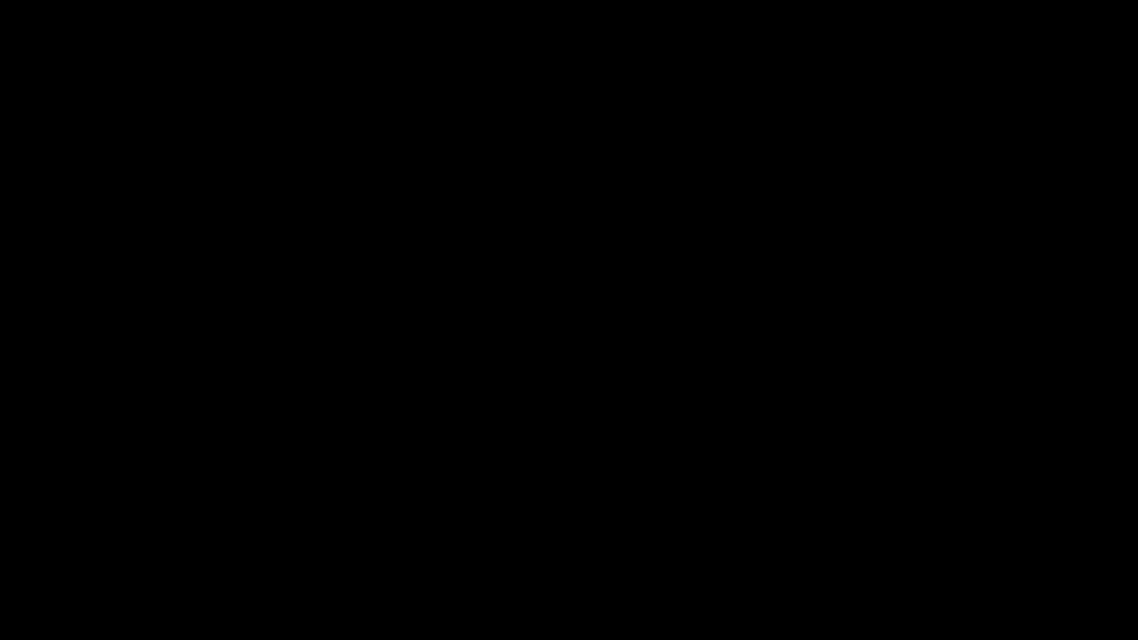
- In the macOS Ventura installer, choose the ssd disk as the destination and start the installation
{"action": "key", "text": "Right"}
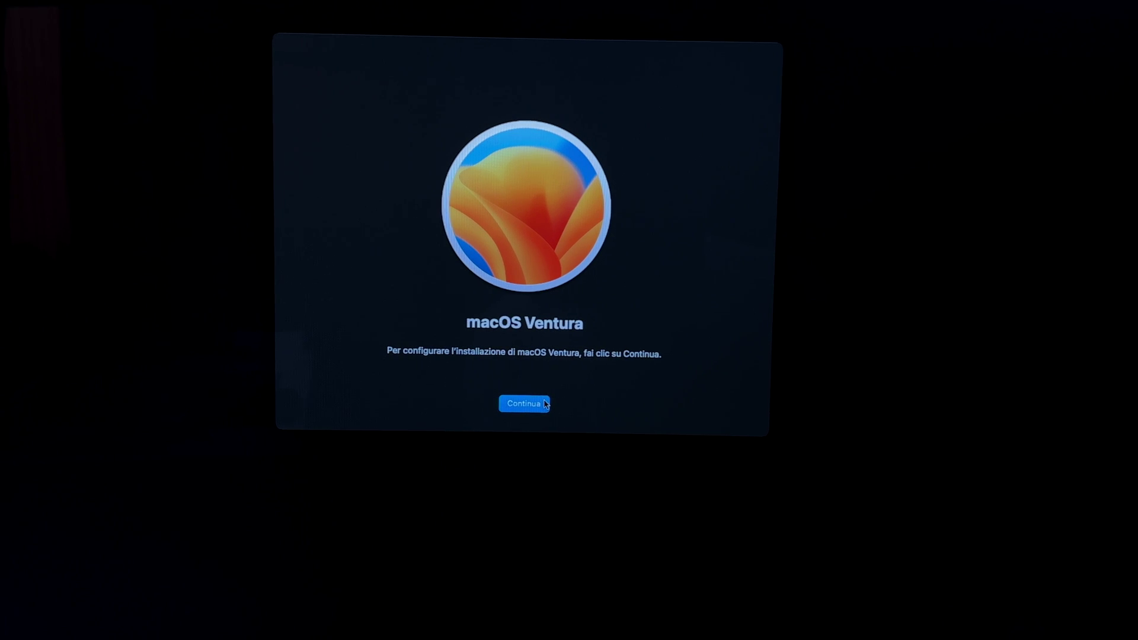
{"action": "left_click", "coordinate": [550, 404]}
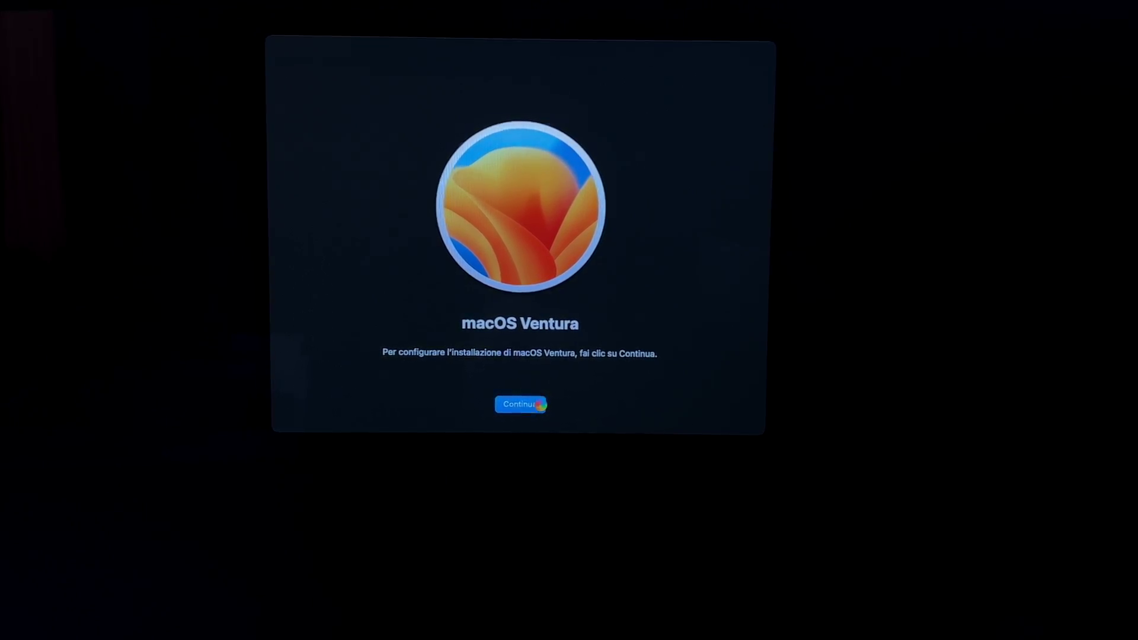
{"action": "left_click", "coordinate": [540, 406]}
{"action": "left_click", "coordinate": [514, 332]}
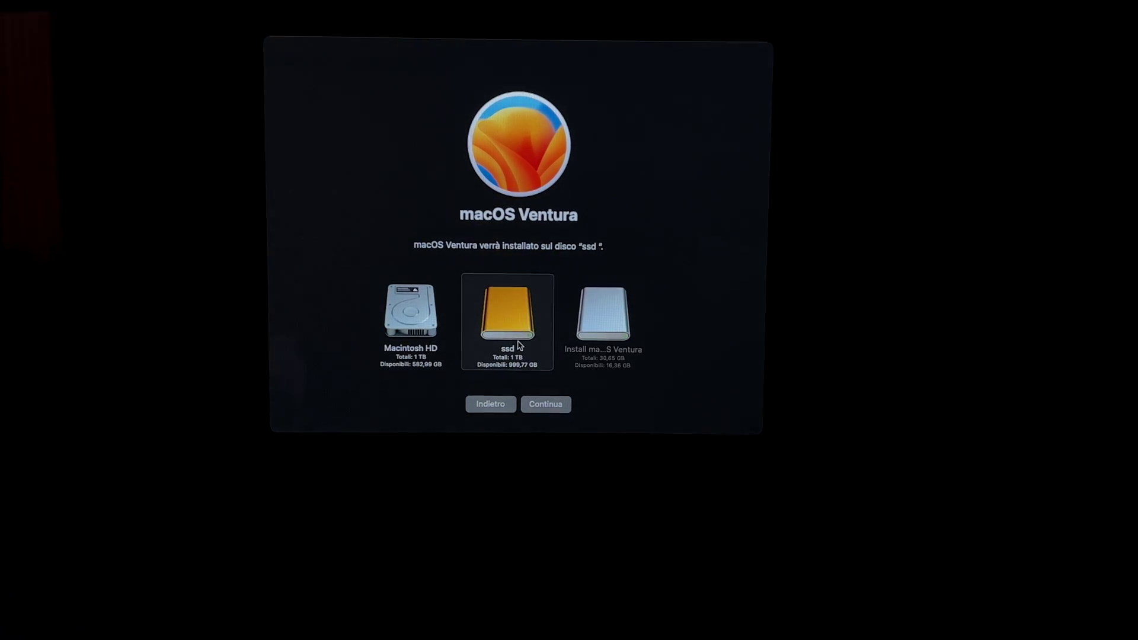
{"action": "left_click", "coordinate": [541, 407]}
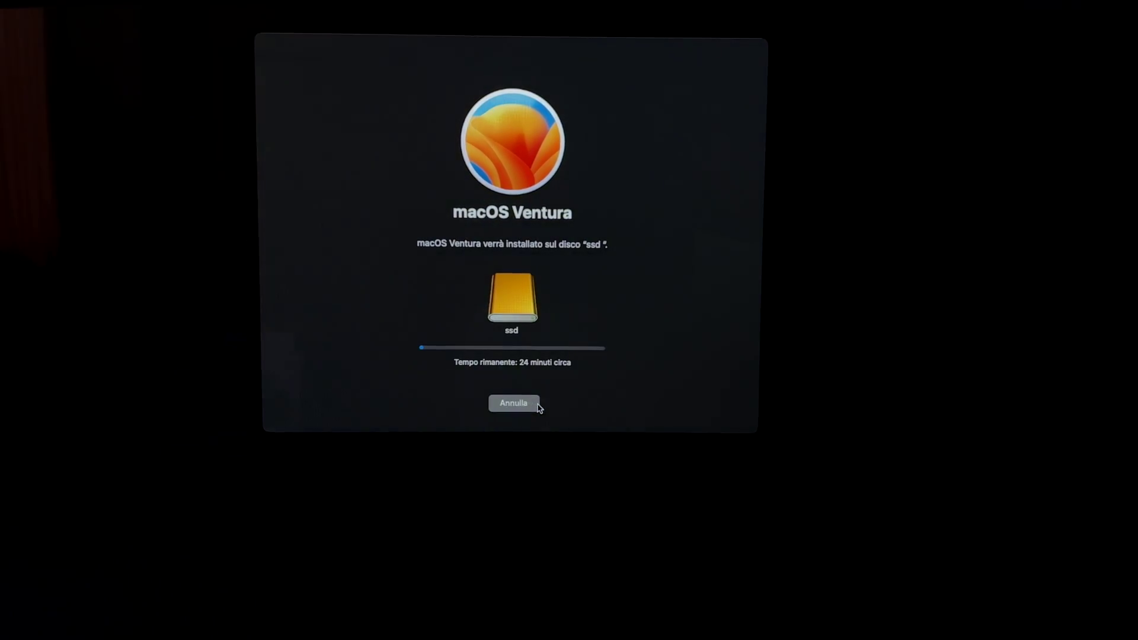